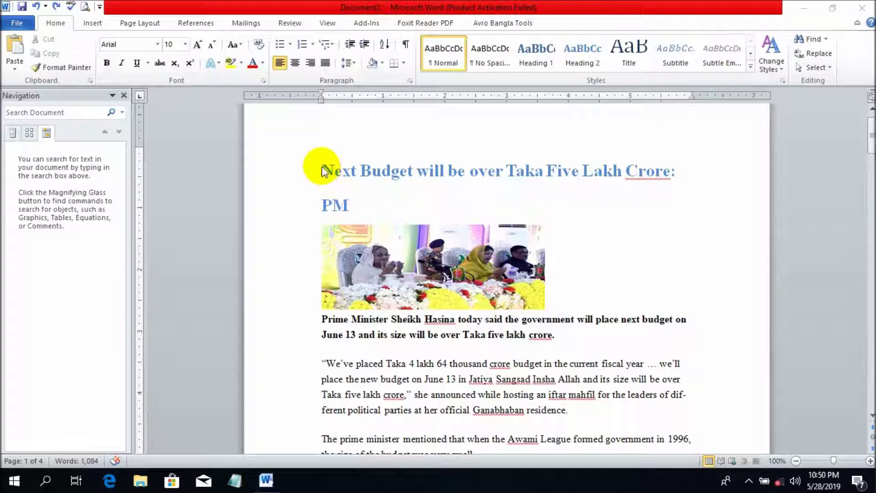
# - Select the whole article heading and bring up its Font dialog with Ctrl+D
pyautogui.moveTo(323, 168); pyautogui.dragTo(355, 205)
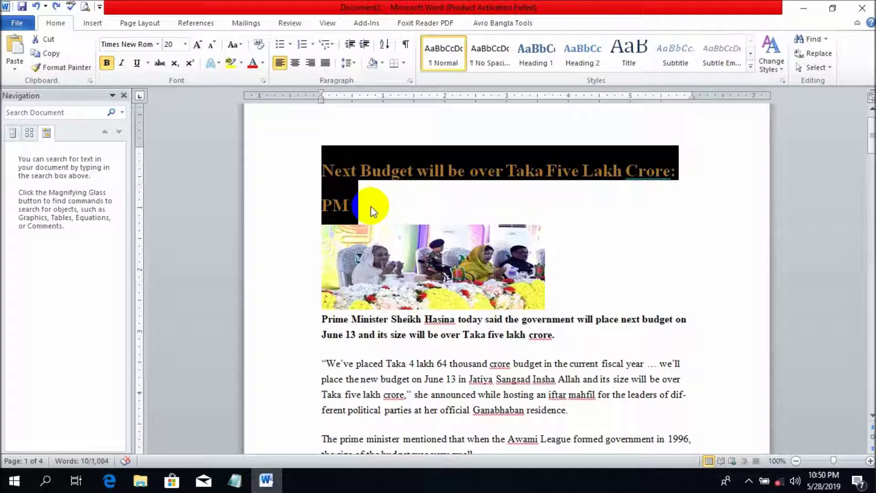
pyautogui.hotkey('ctrl', 'd')
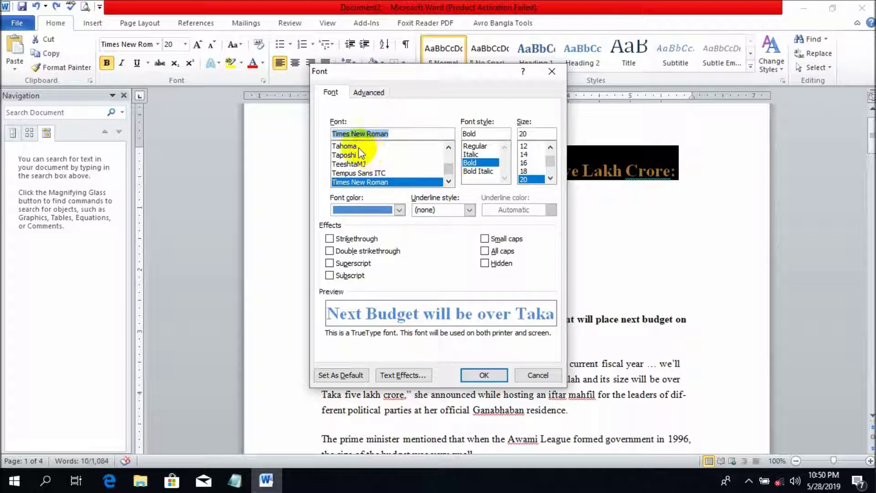
# - Try Tahoma, Trebuchet MS and Tw Cen MT, then set the heading font to Yu Gothic UI Light
pyautogui.click(379, 146)
pyautogui.click(446, 180)
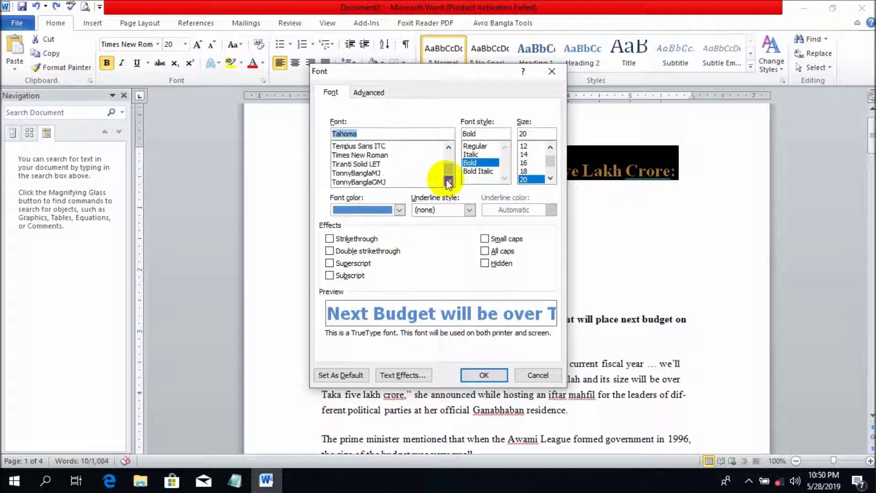
pyautogui.click(356, 155)
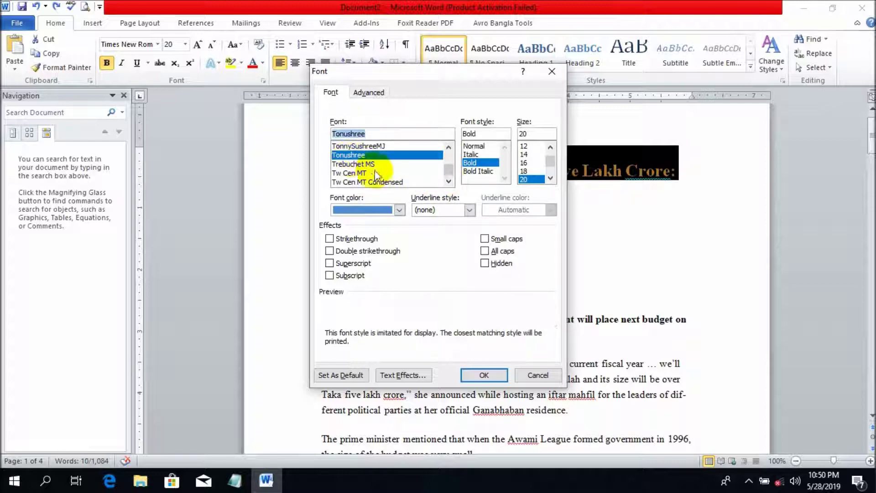
pyautogui.click(361, 173)
pyautogui.click(354, 164)
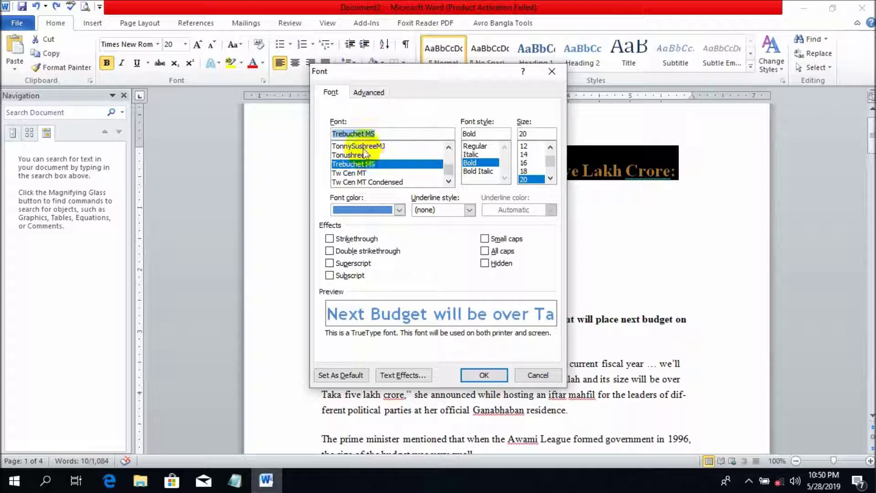
pyautogui.click(367, 146)
pyautogui.click(358, 173)
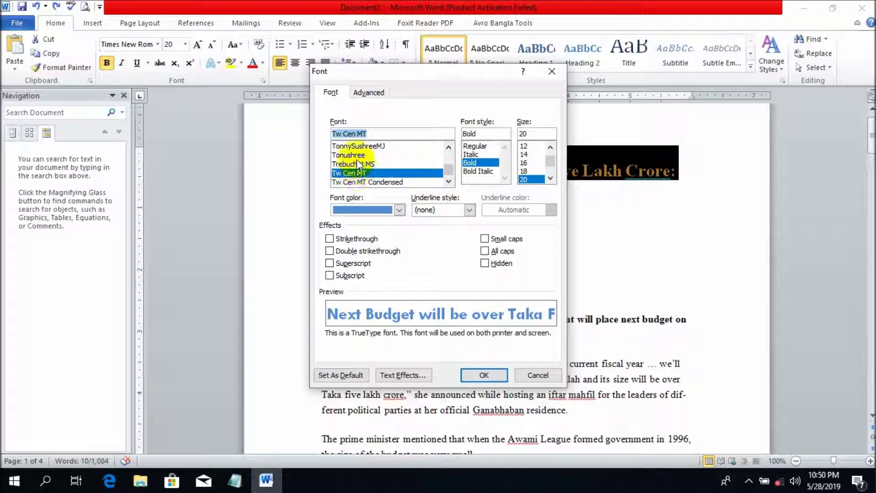
pyautogui.scroll(-5, 358, 162)
pyautogui.scroll(-5, 358, 164)
pyautogui.scroll(-5, 360, 167)
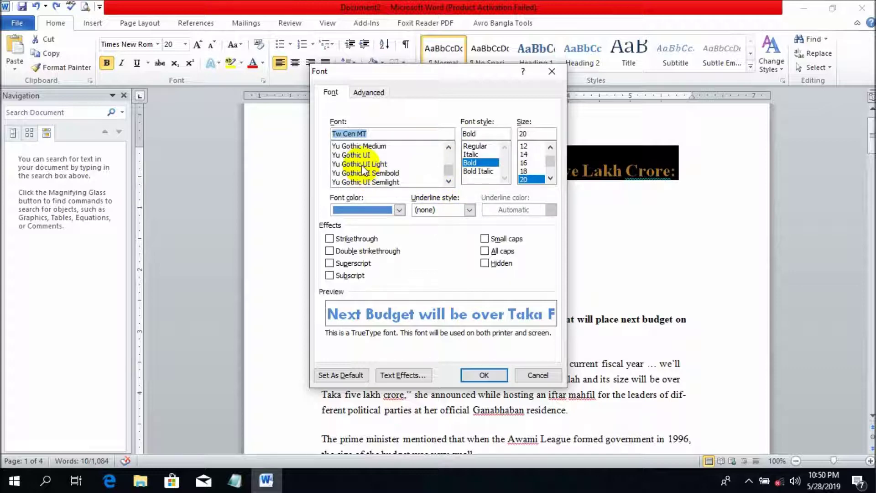
pyautogui.click(362, 165)
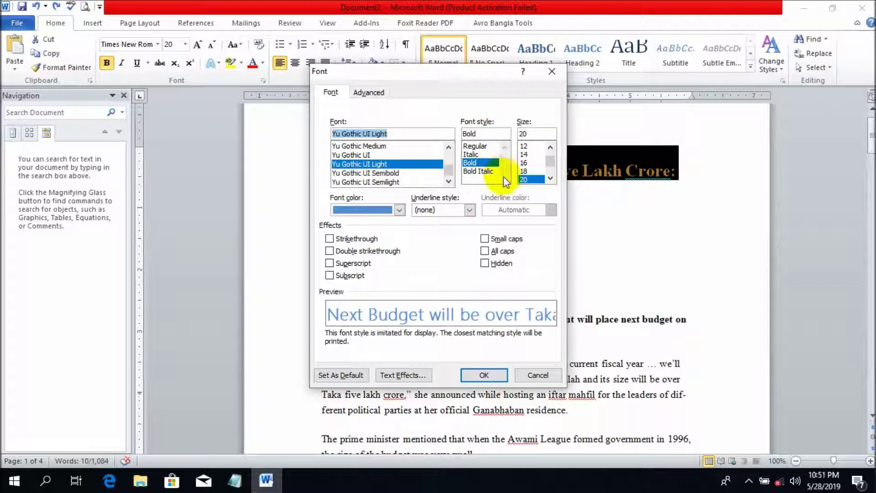
# - Set the heading's font style to Bold Italic after trying Italic and Bold
pyautogui.click(477, 155)
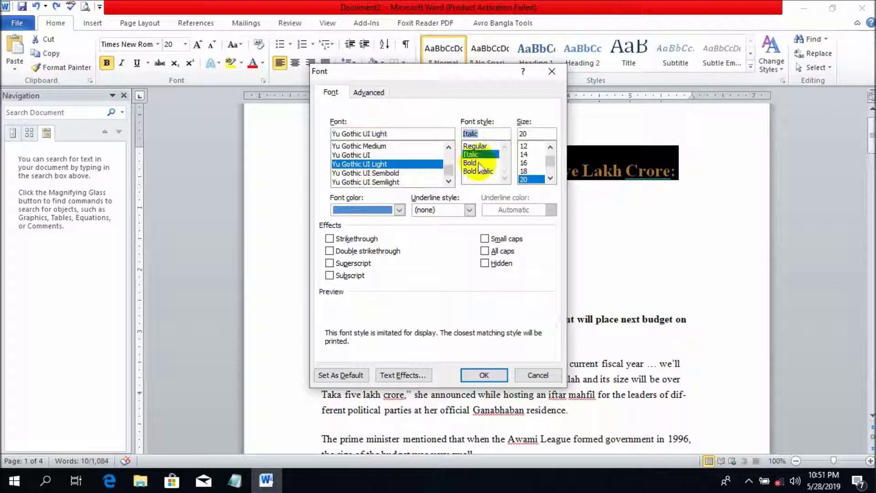
pyautogui.click(477, 163)
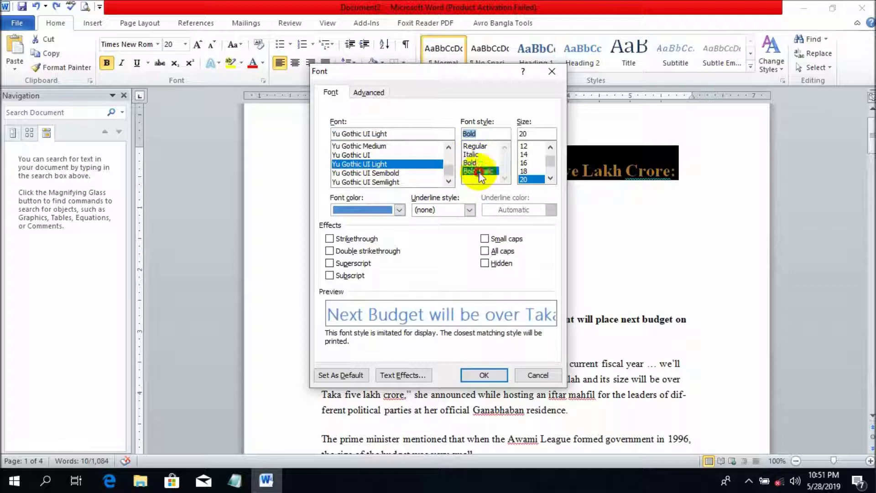
pyautogui.click(478, 172)
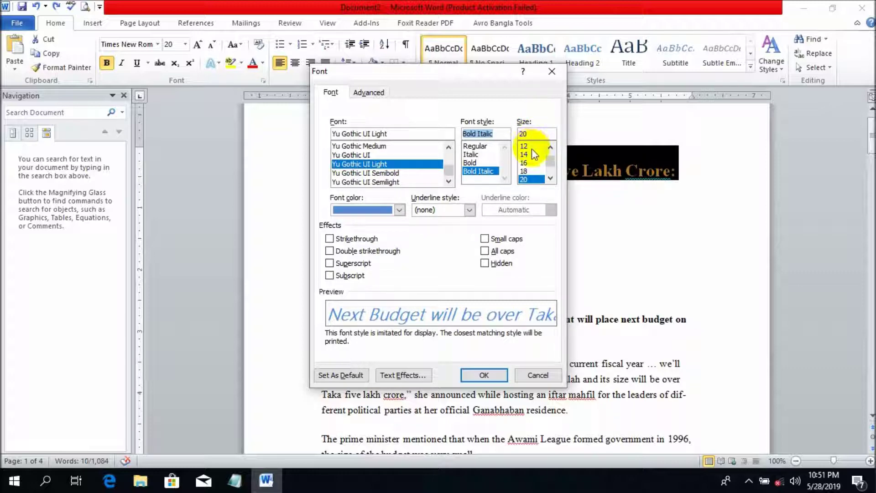
# - Set the heading size to 16 pt after trying 26, 48 and 72
pyautogui.click(549, 179)
pyautogui.click(549, 179)
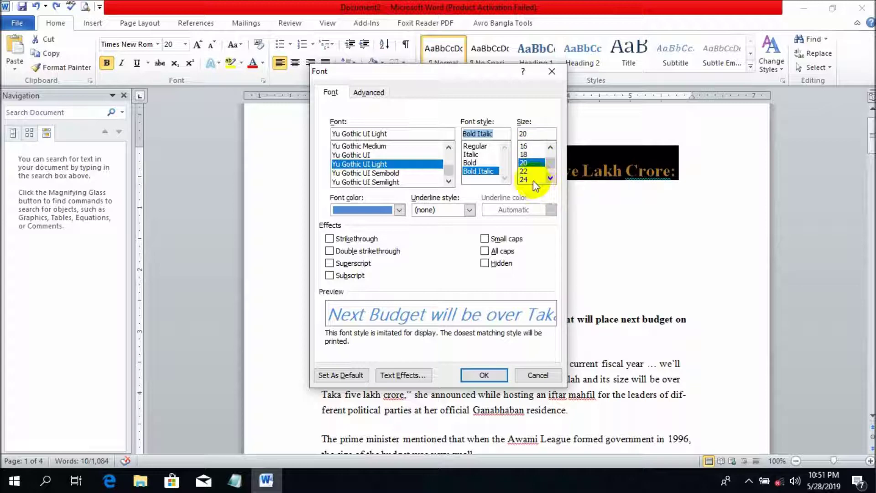
pyautogui.click(551, 179)
pyautogui.click(550, 179)
pyautogui.click(550, 179)
pyautogui.click(550, 179)
pyautogui.click(550, 179)
pyautogui.click(550, 179)
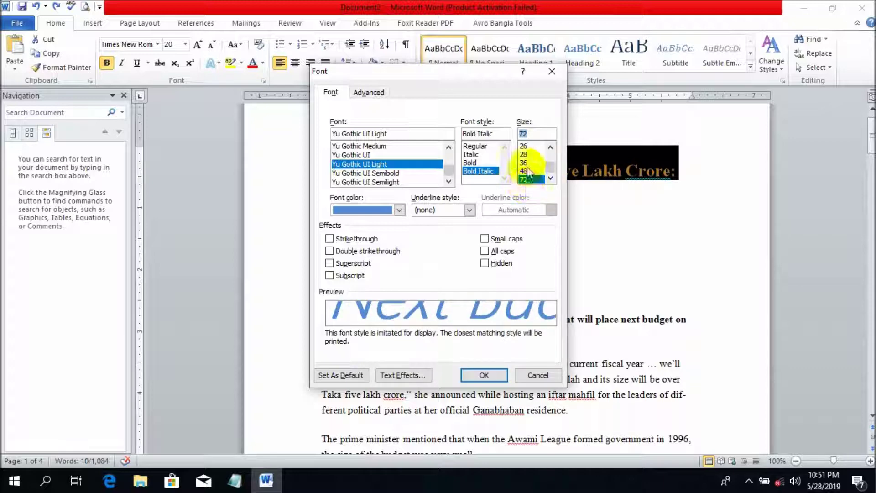
pyautogui.click(524, 146)
pyautogui.click(550, 147)
pyautogui.click(550, 148)
pyautogui.click(524, 146)
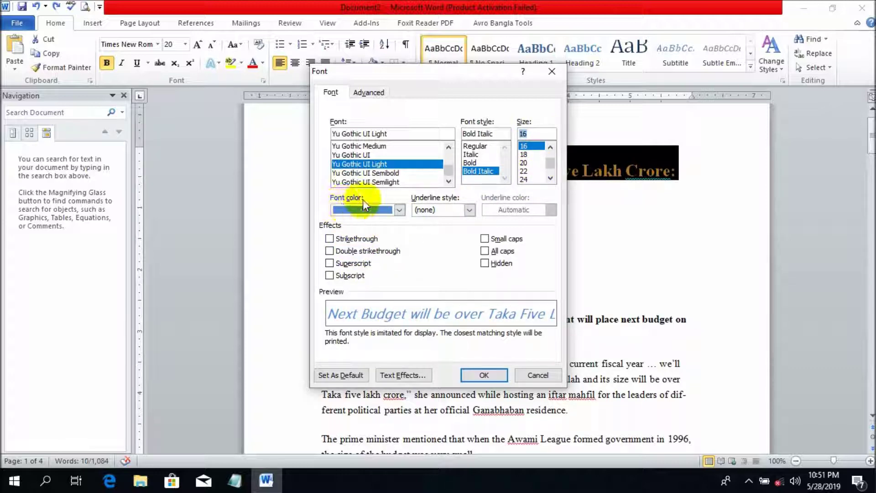
# - Change the heading font colour to red after trying light green, confirming it in More Colors
pyautogui.click(401, 211)
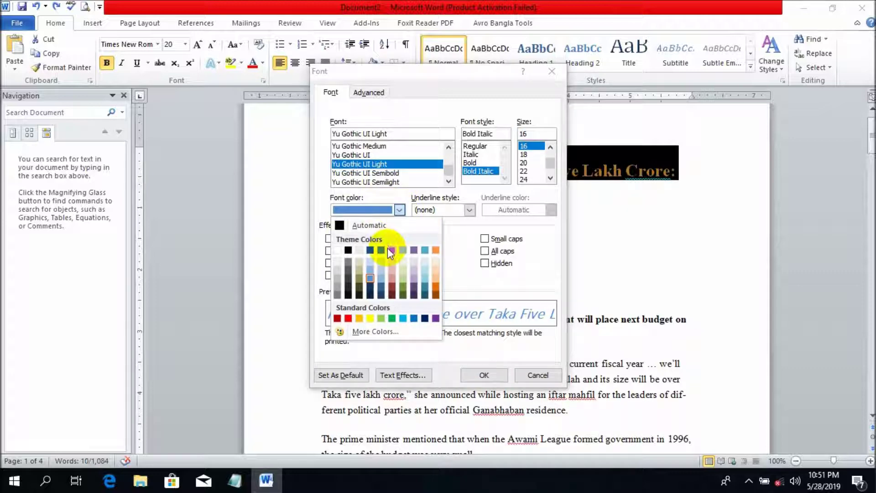
pyautogui.click(381, 319)
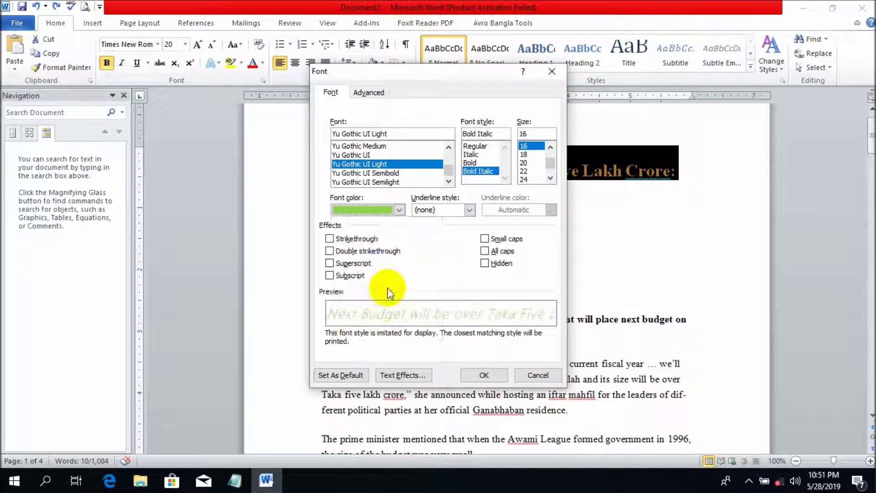
pyautogui.click(400, 211)
pyautogui.click(383, 249)
pyautogui.click(399, 210)
pyautogui.click(348, 319)
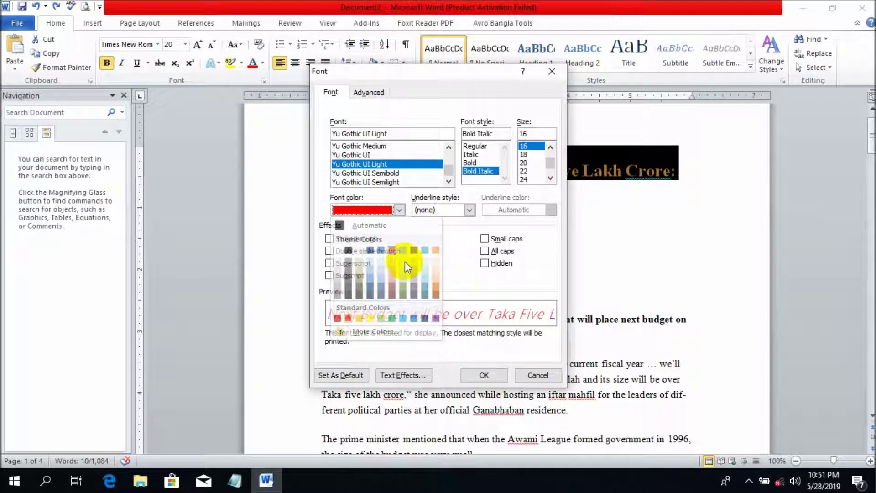
pyautogui.click(399, 210)
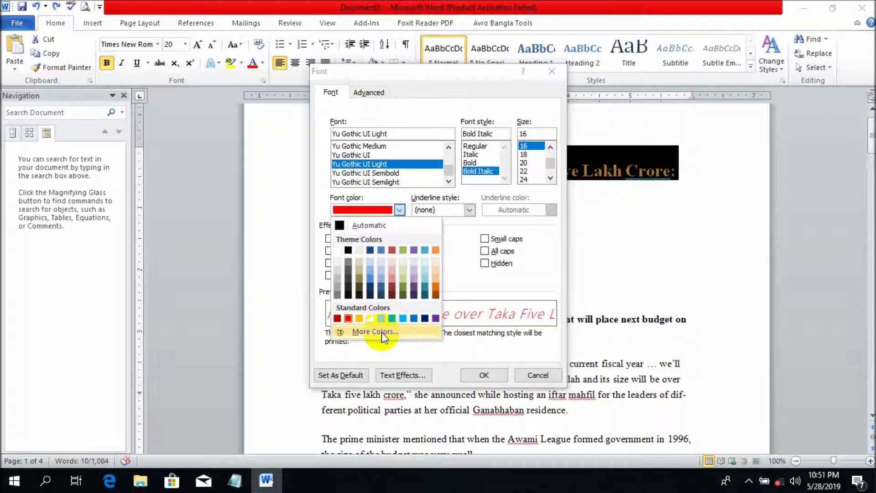
pyautogui.click(381, 332)
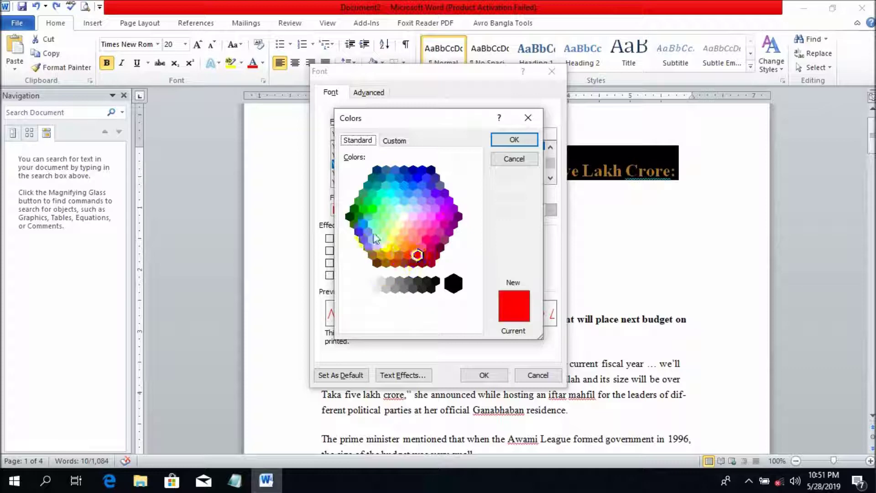
pyautogui.click(492, 139)
pyautogui.click(491, 140)
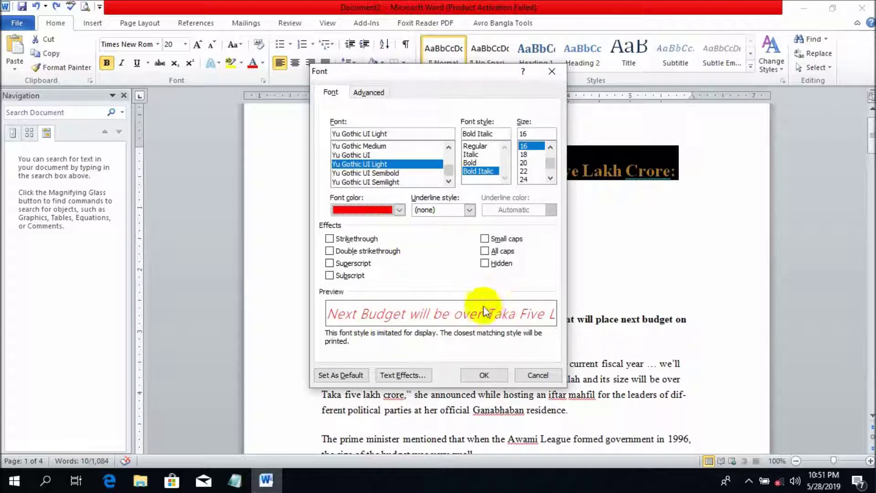
# - Give the heading a dashed underline after trying single and dotted underline styles
pyautogui.click(468, 210)
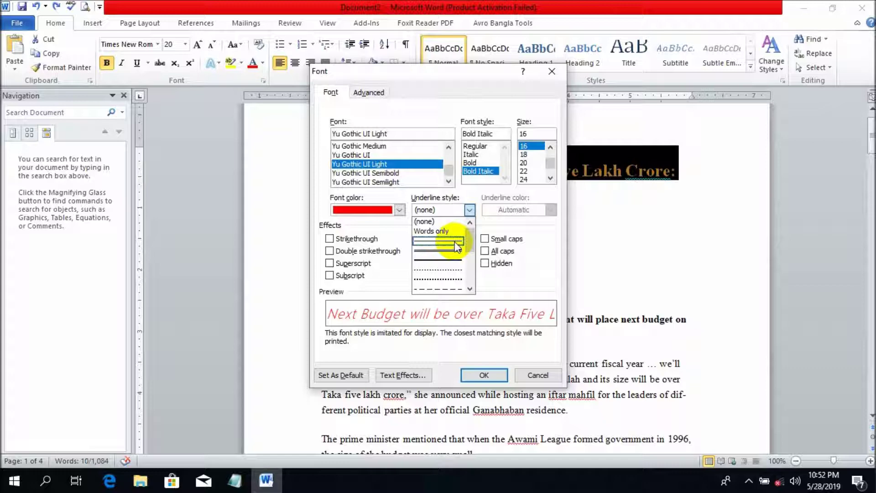
pyautogui.click(456, 242)
pyautogui.click(466, 211)
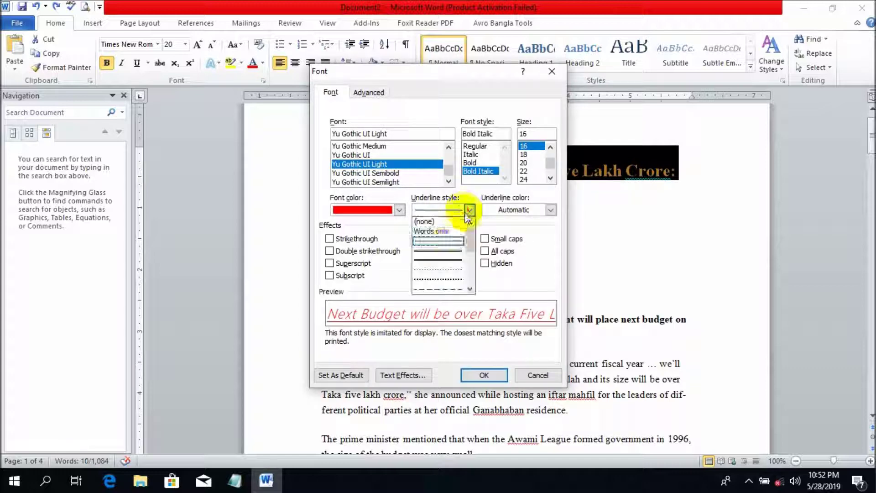
pyautogui.click(445, 277)
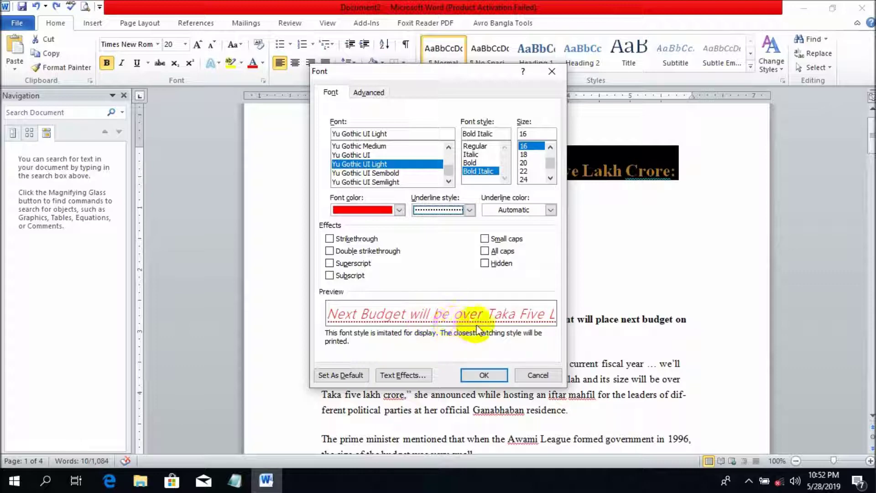
pyautogui.click(469, 210)
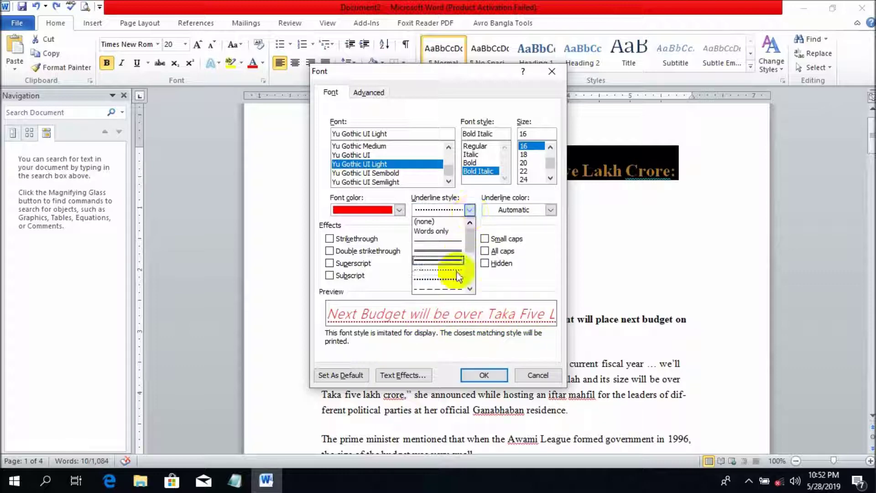
pyautogui.click(452, 289)
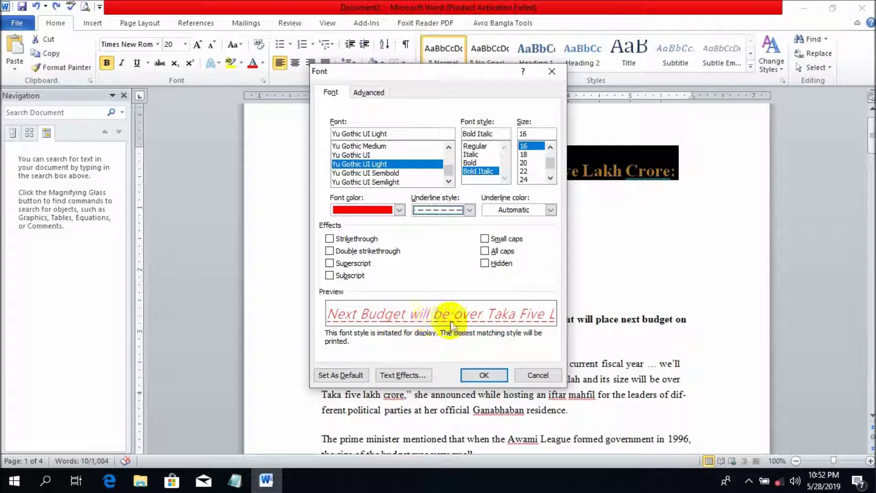
pyautogui.click(469, 210)
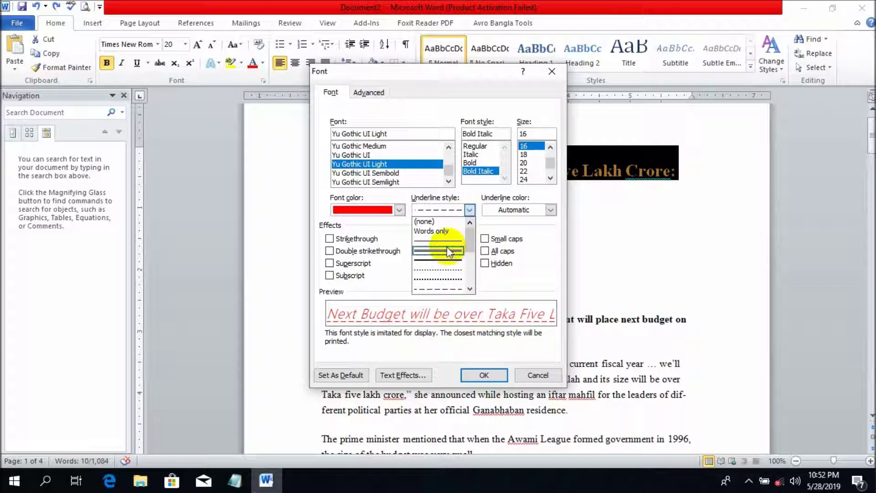
pyautogui.click(551, 210)
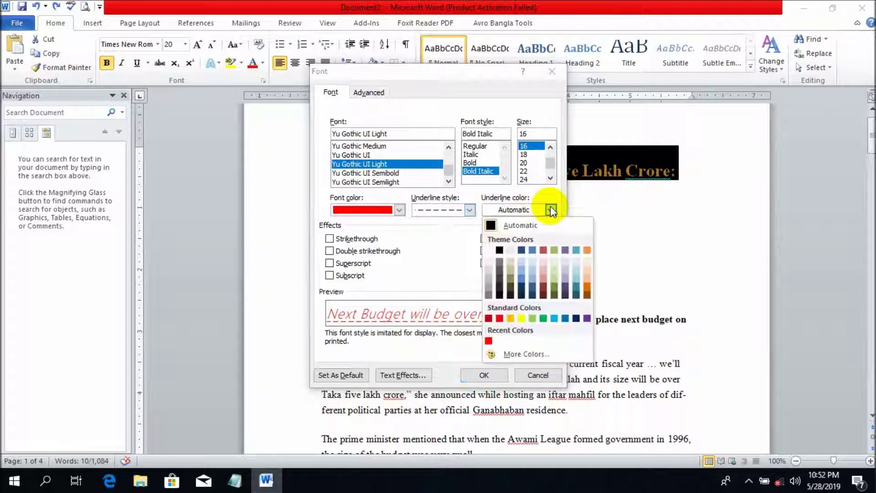
# - Set the underline colour to custom olive green RGB 124, 156, 20, after trying dark blue and green
pyautogui.click(522, 289)
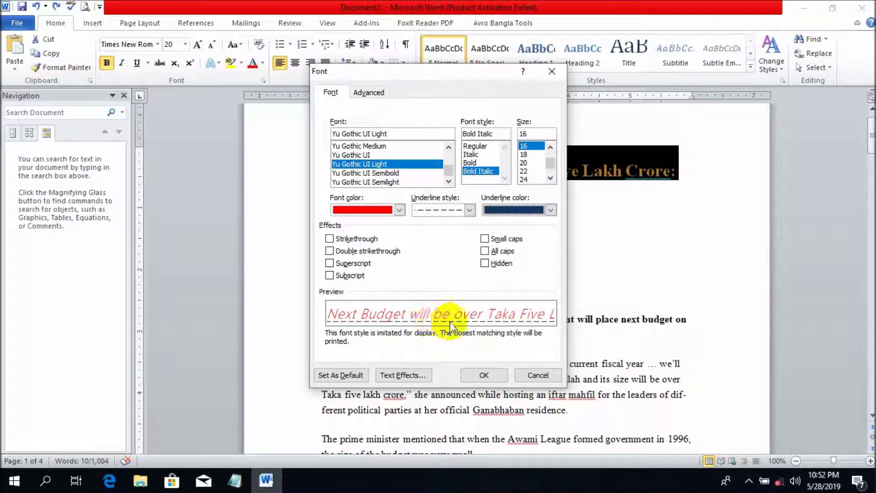
pyautogui.click(550, 210)
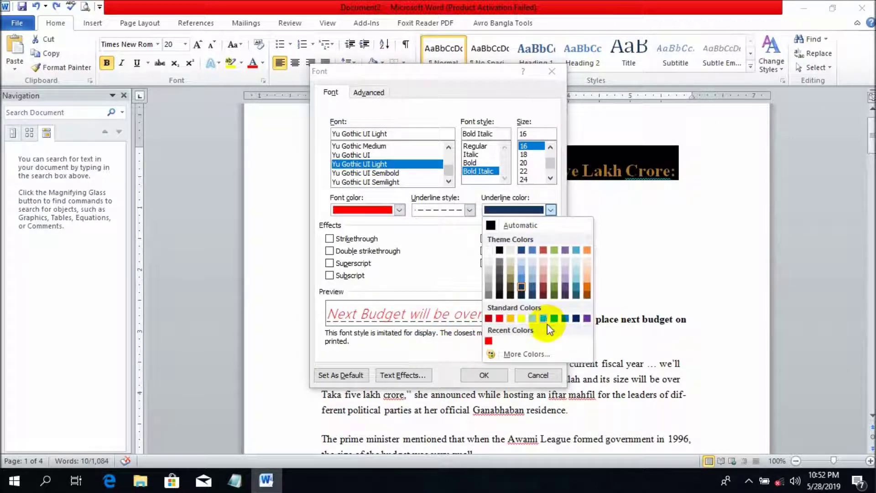
pyautogui.click(543, 318)
pyautogui.click(549, 211)
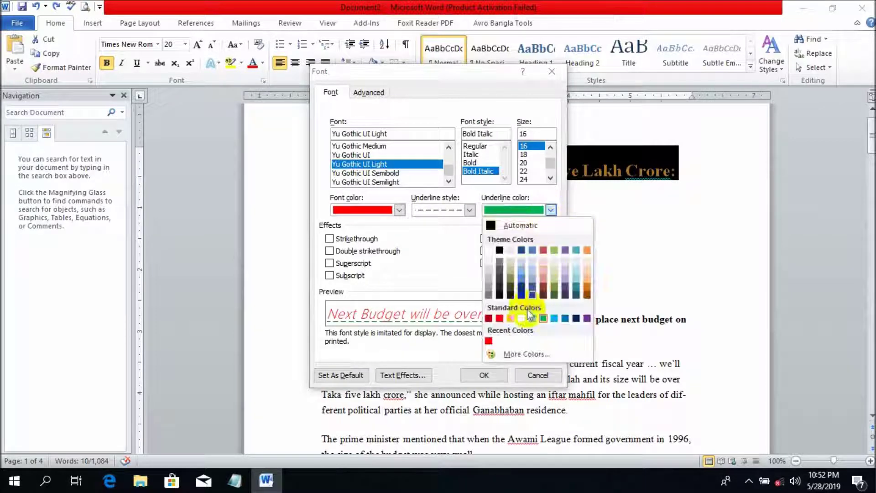
pyautogui.click(524, 354)
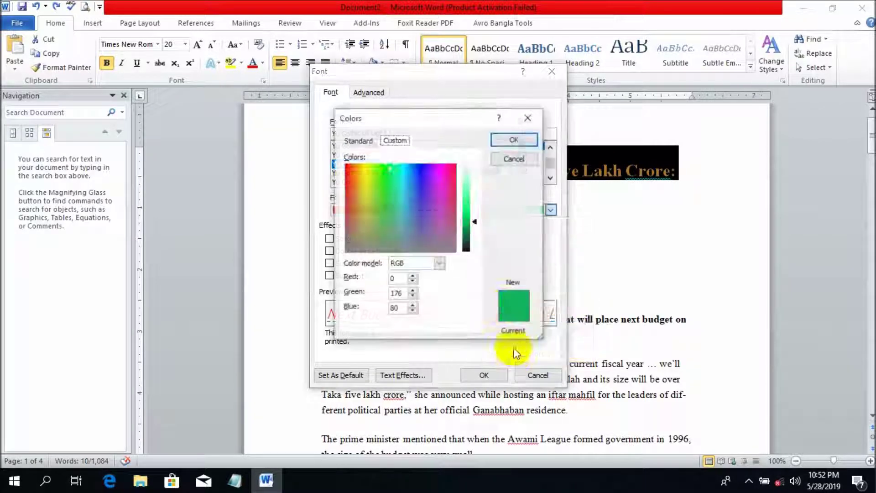
pyautogui.click(398, 175)
pyautogui.click(368, 183)
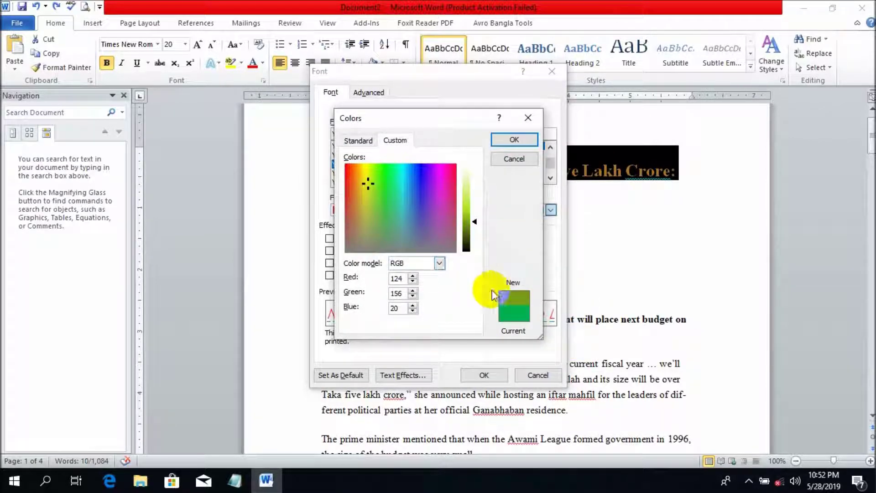
pyautogui.click(514, 140)
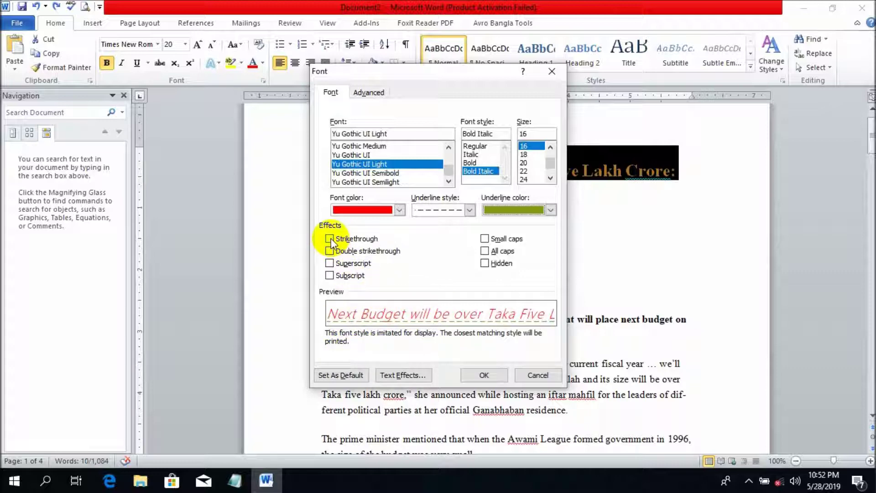
# - Preview strikethrough, double strikethrough, superscript, subscript and small caps, leave them off, and apply the font
pyautogui.click(329, 239)
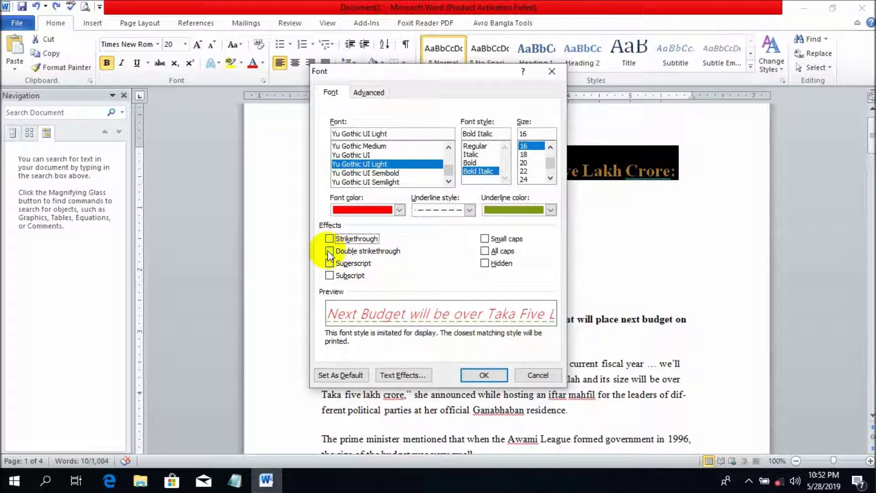
pyautogui.click(329, 251)
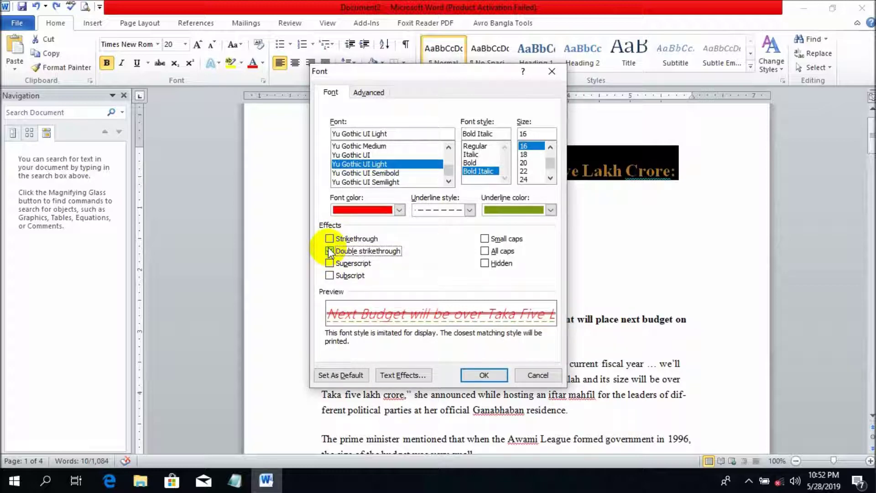
pyautogui.click(329, 251)
pyautogui.click(329, 264)
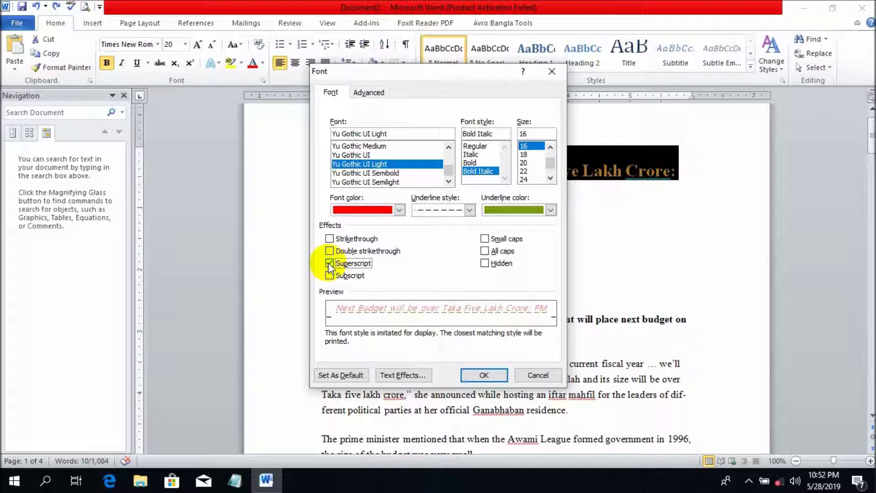
pyautogui.click(329, 264)
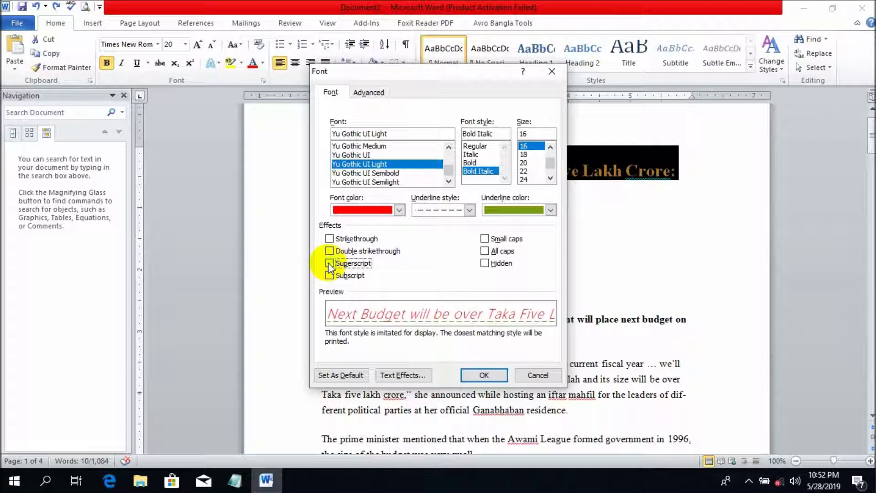
pyautogui.click(329, 276)
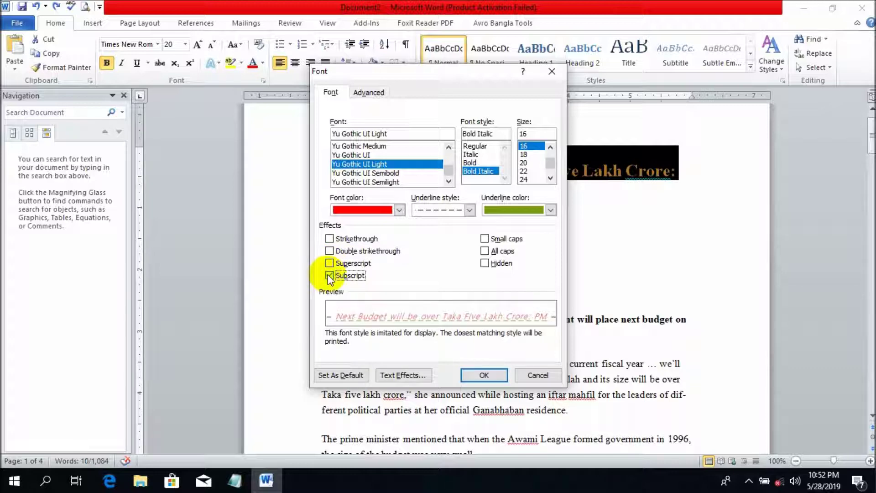
pyautogui.click(329, 275)
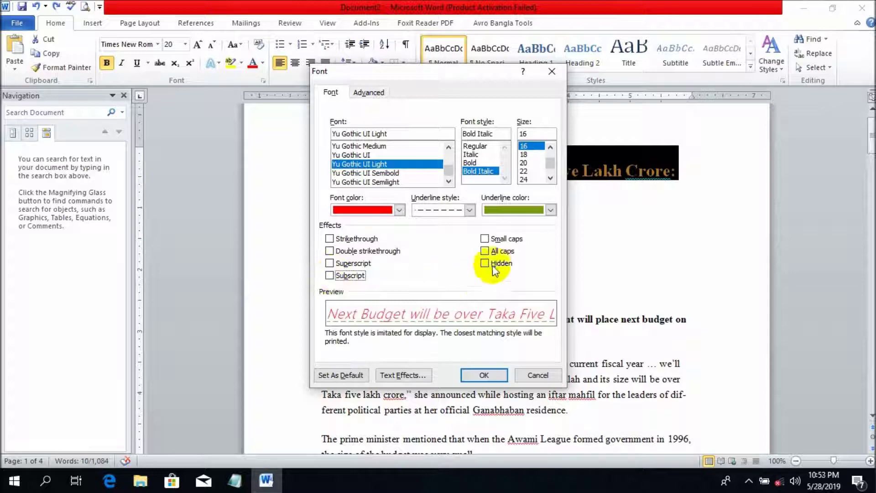
pyautogui.click(484, 239)
pyautogui.click(485, 239)
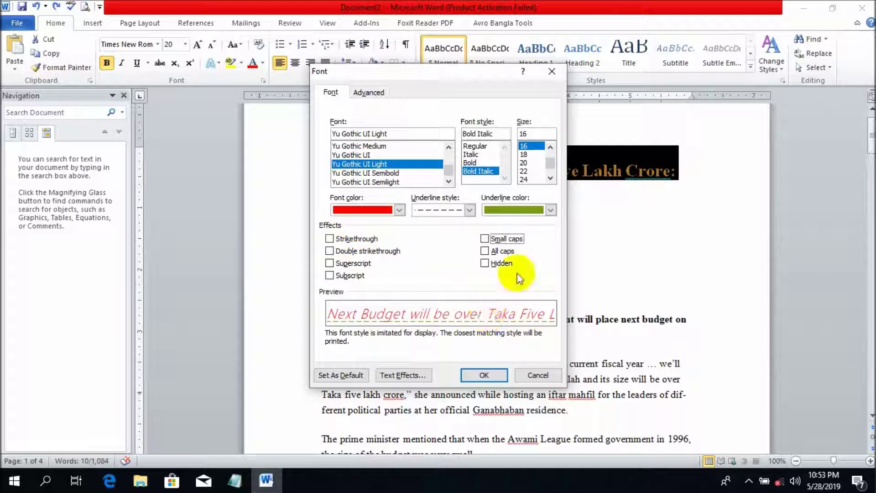
pyautogui.click(484, 375)
pyautogui.click(303, 178)
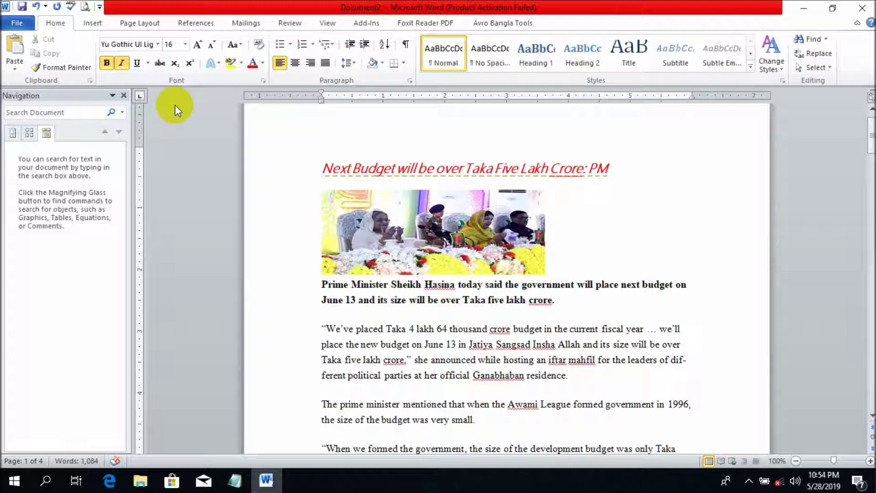
# - Select the full news title line across the page
pyautogui.click(186, 48)
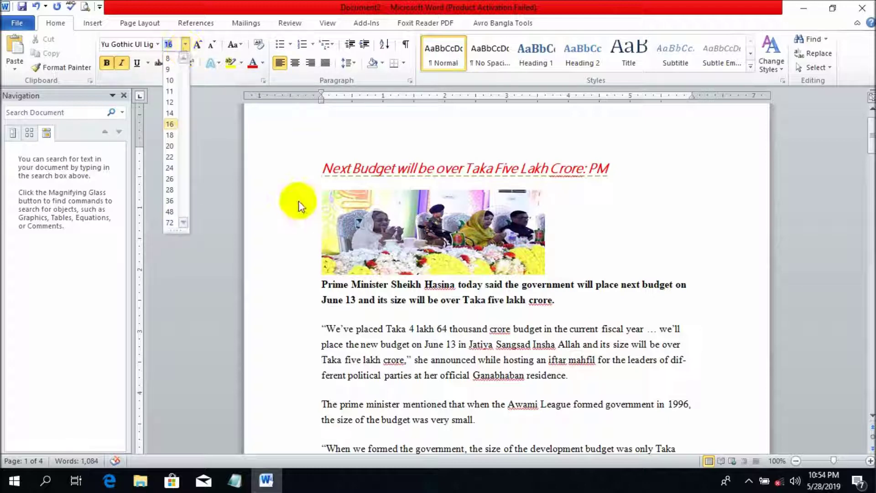
pyautogui.moveTo(319, 168); pyautogui.dragTo(611, 169)
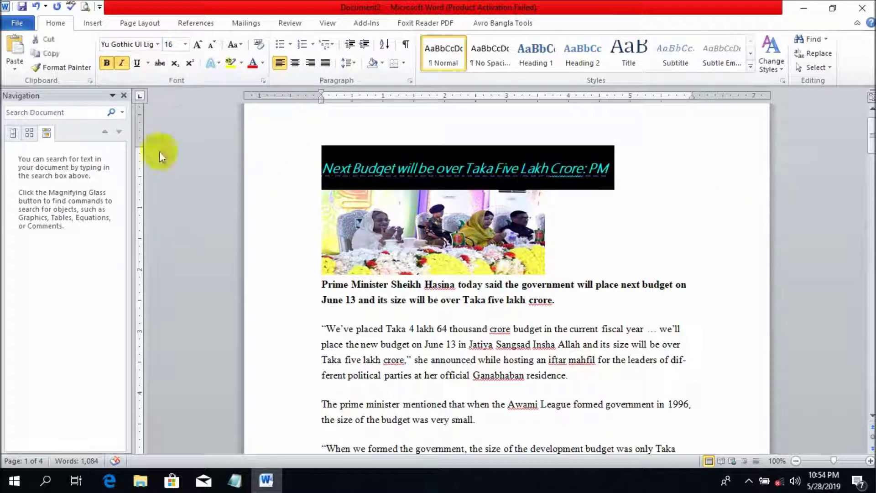
pyautogui.click(187, 45)
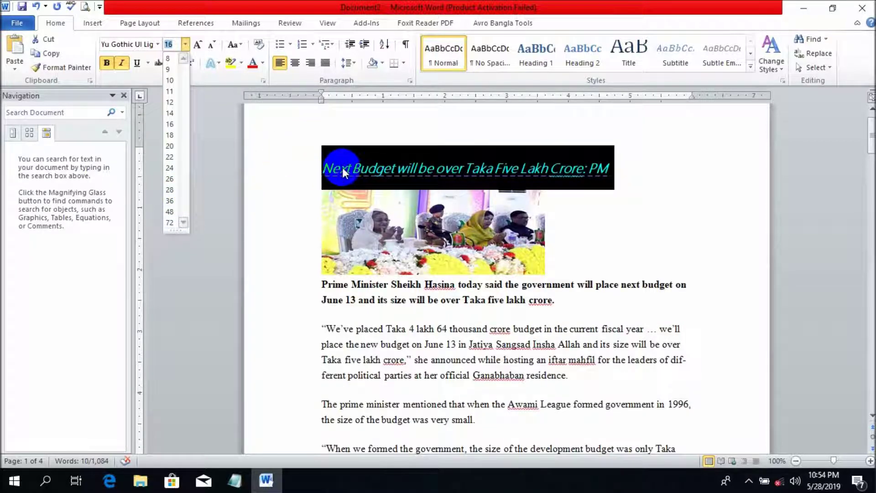
pyautogui.rightClick(342, 168)
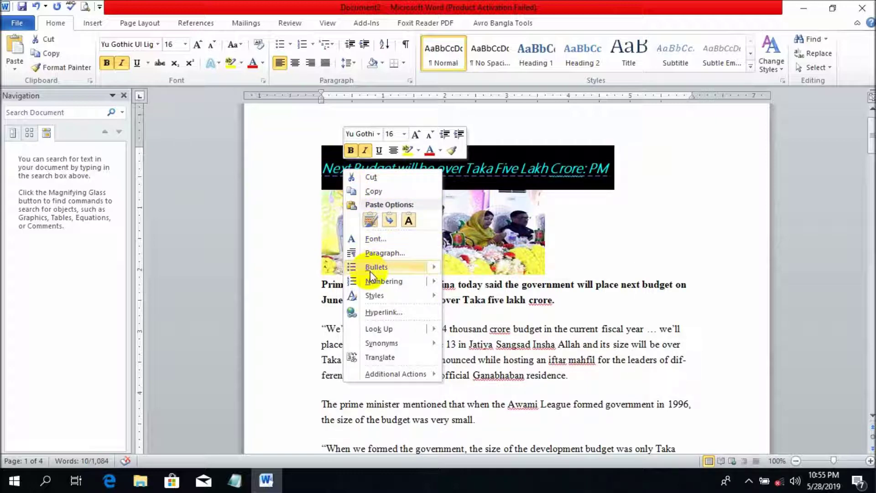
pyautogui.click(375, 238)
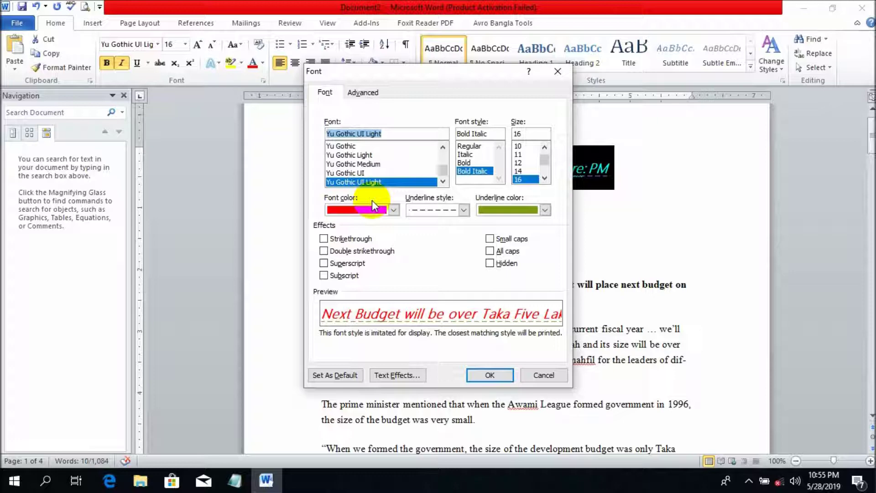
pyautogui.press('Escape')
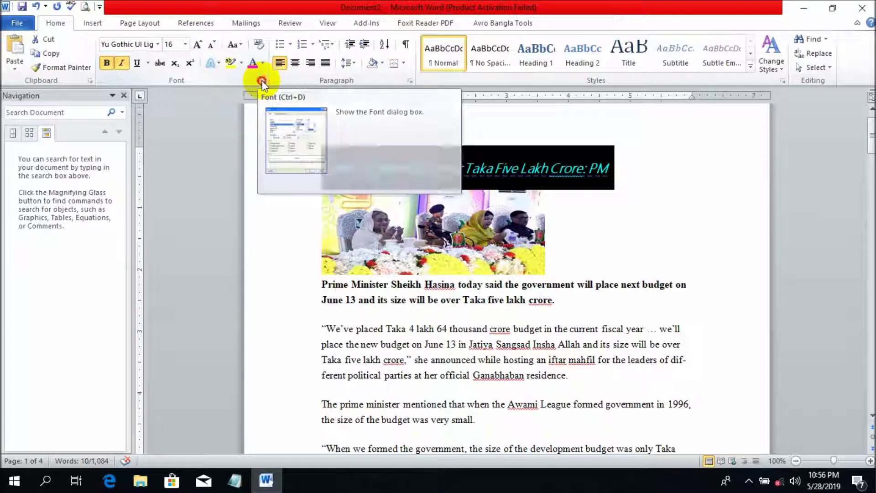
# - Reopen and cancel the Font dialog, then show the Font Color gradient variations
pyautogui.click(263, 80)
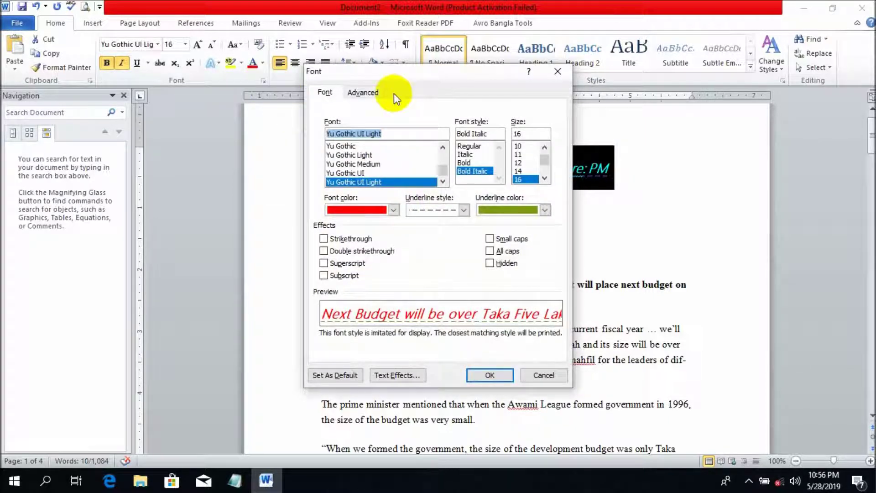
pyautogui.click(561, 75)
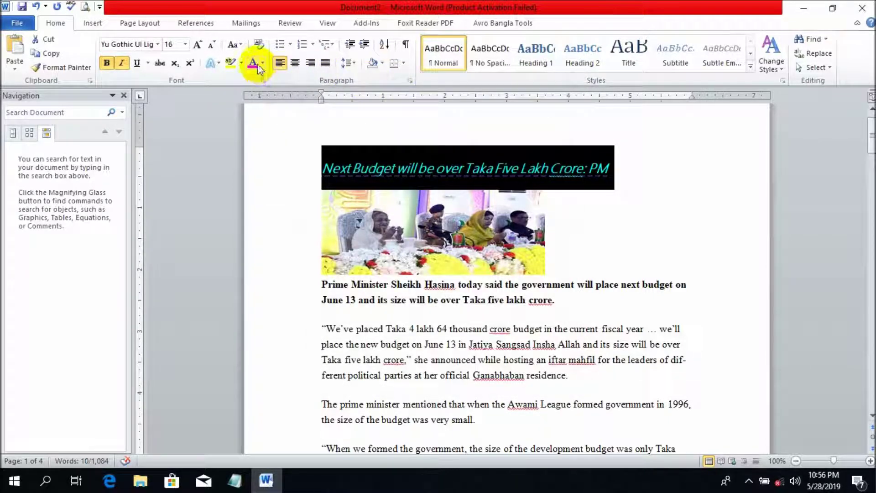
pyautogui.click(263, 63)
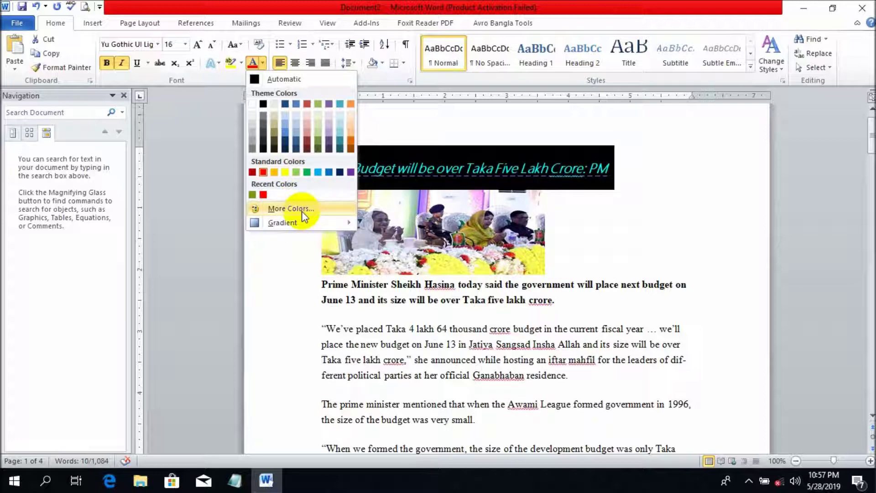
pyautogui.moveTo(282, 223)
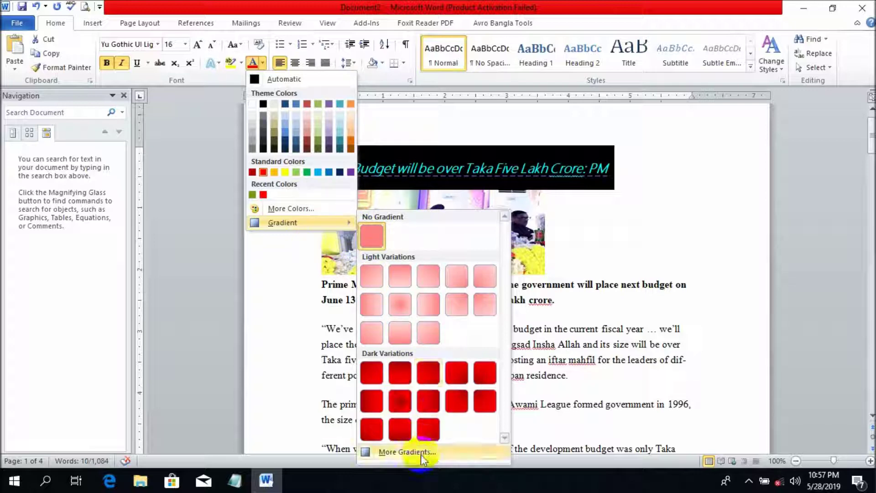
# - Open More Gradients, close Format Text Effects without changes, and reselect the heading text
pyautogui.click(374, 282)
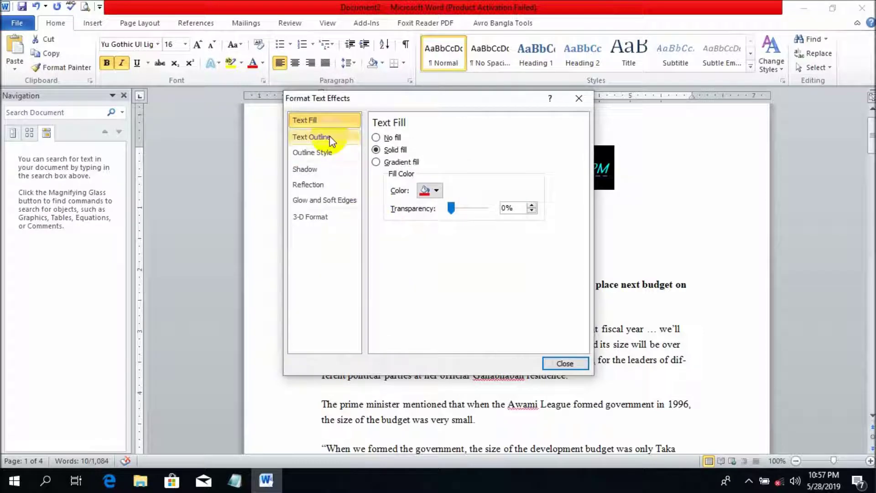
pyautogui.click(579, 98)
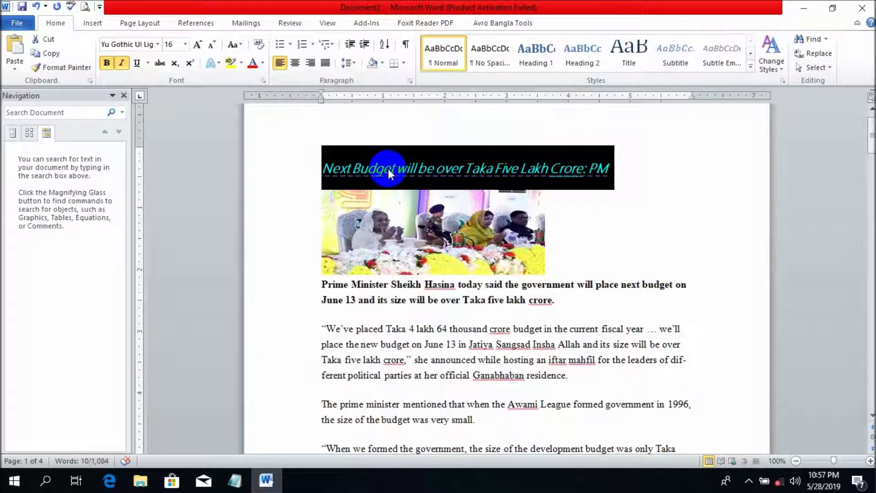
pyautogui.click(373, 165)
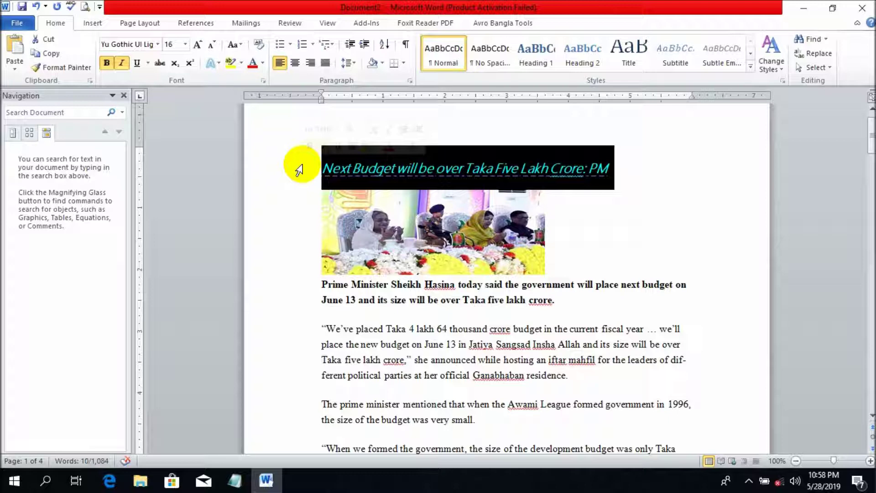
# - Make the heading non-bold and upright, add a solid single underline, then show the underline style list
pyautogui.click(104, 66)
pyautogui.click(104, 66)
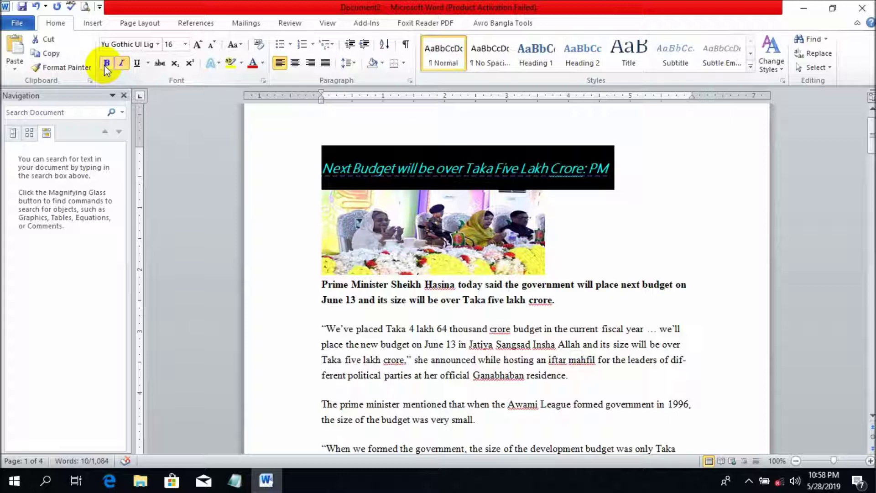
pyautogui.click(106, 64)
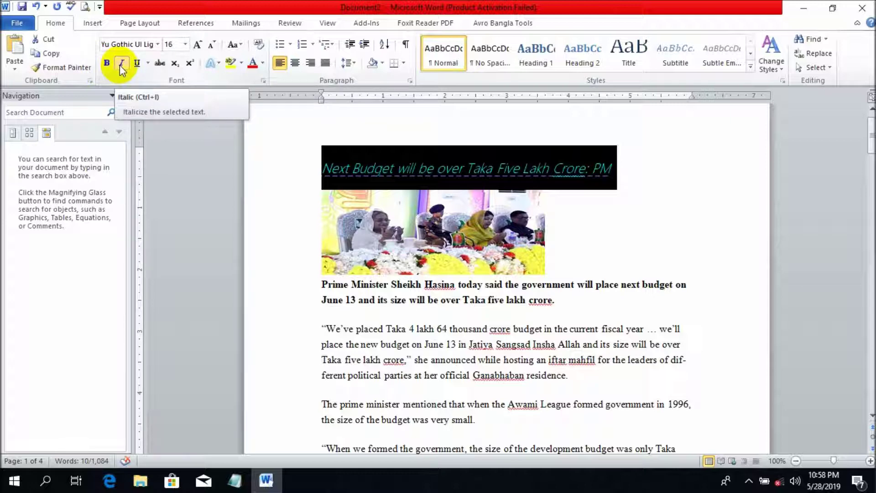
pyautogui.click(119, 64)
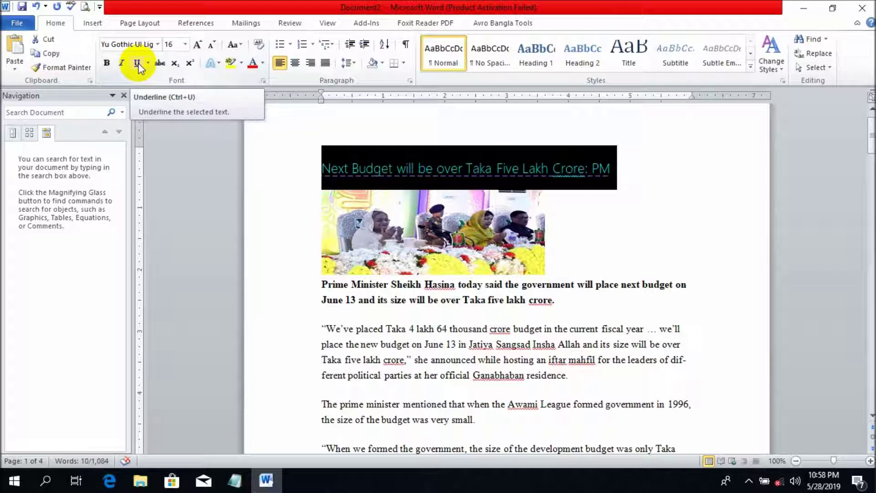
pyautogui.click(139, 63)
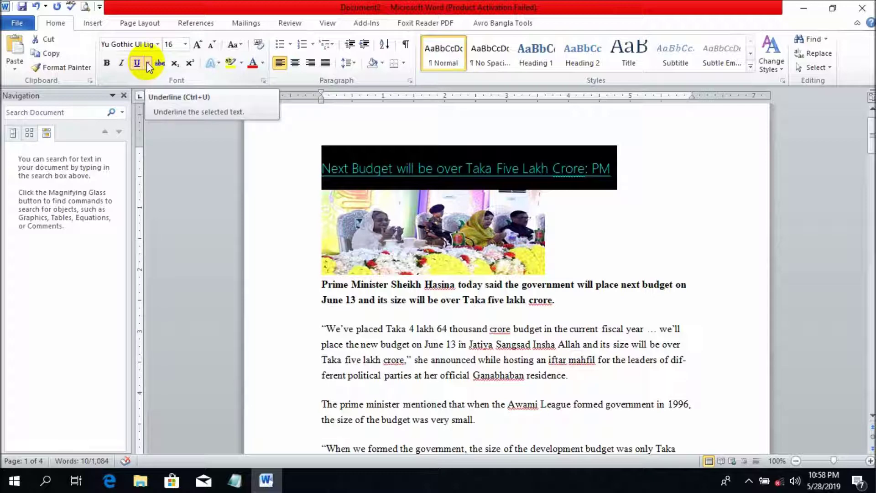
pyautogui.click(147, 62)
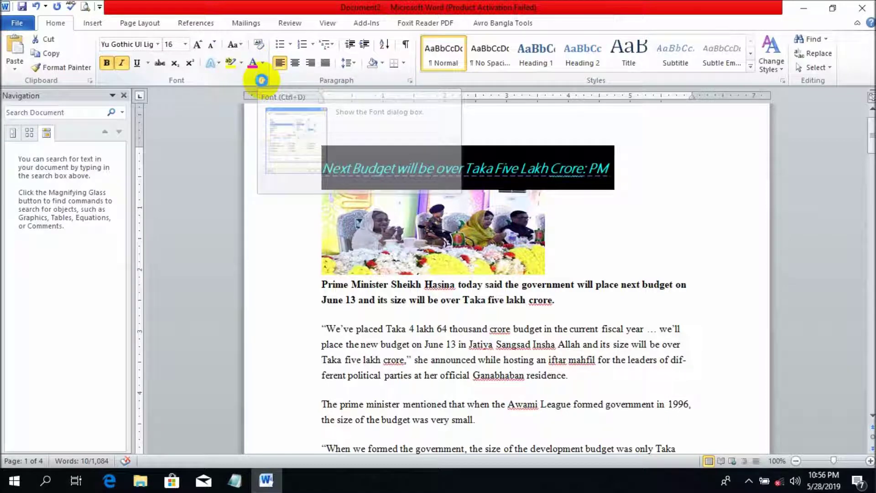
# - Check the Font dialog briefly, then bring up the heading's gradient text fill options from Font Color
pyautogui.click(262, 81)
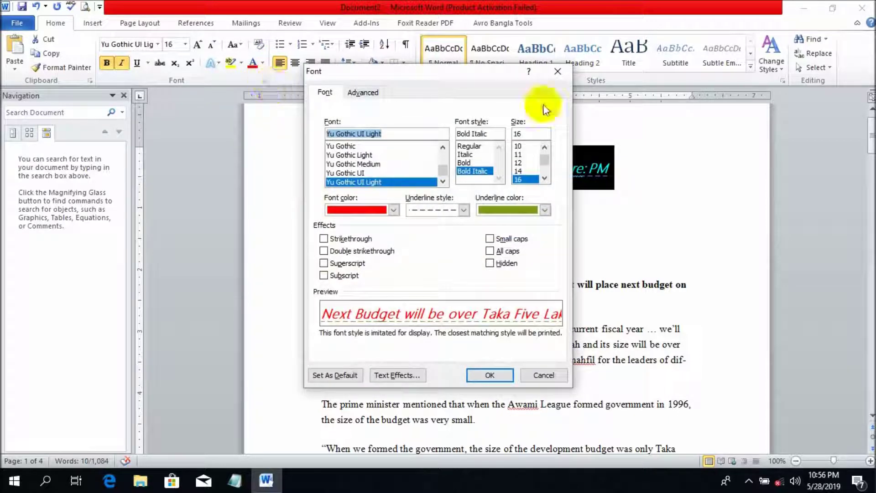
pyautogui.click(560, 73)
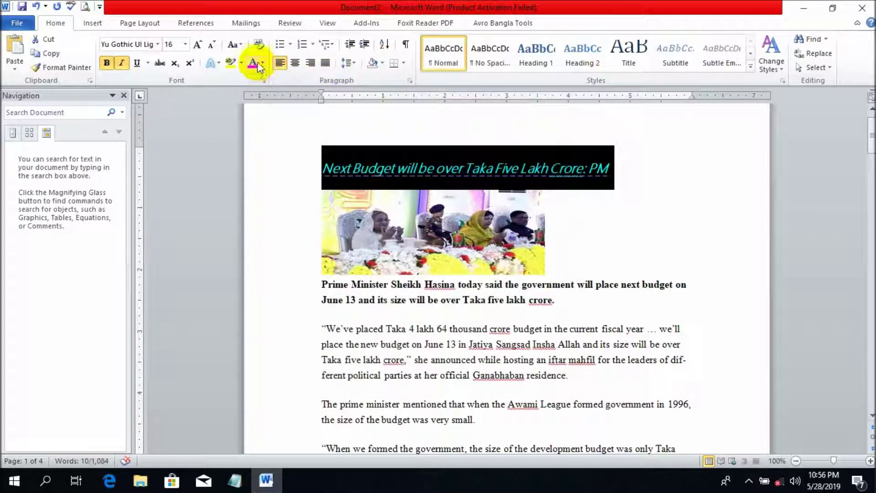
pyautogui.click(264, 63)
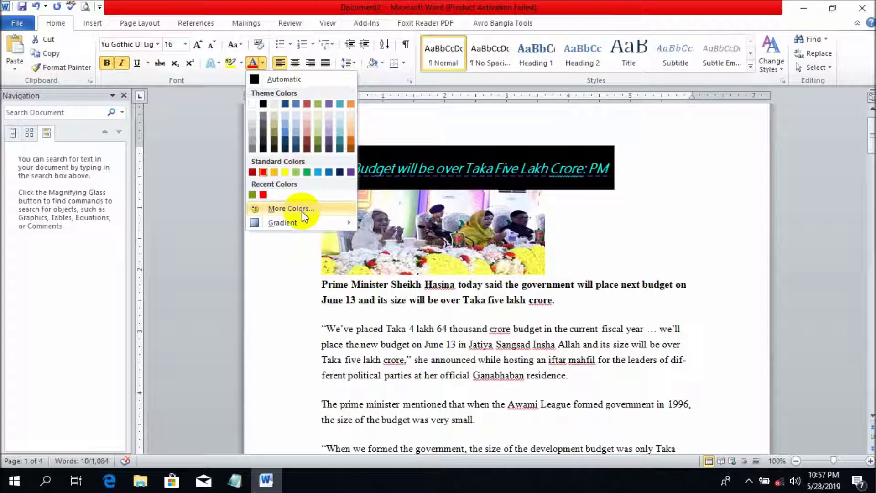
pyautogui.moveTo(282, 222)
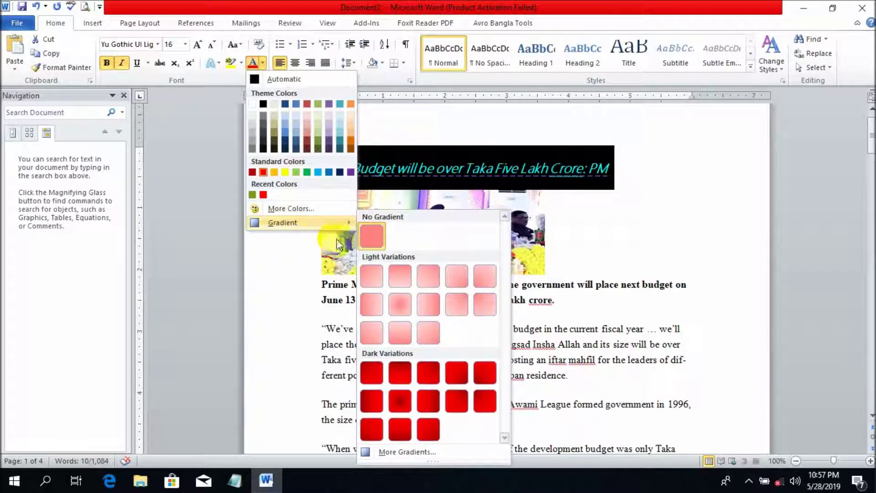
pyautogui.click(421, 451)
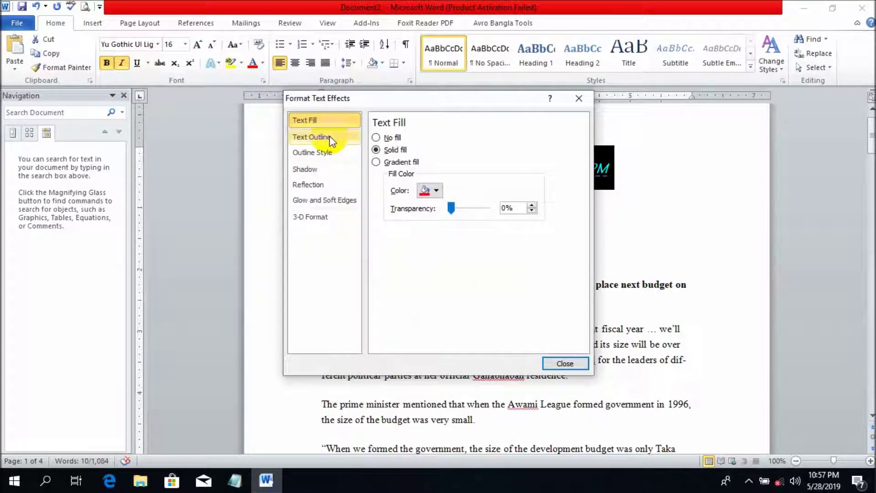
# - Dismiss Format Text Effects unchanged and reselect the cyan heading text
pyautogui.press('Escape')
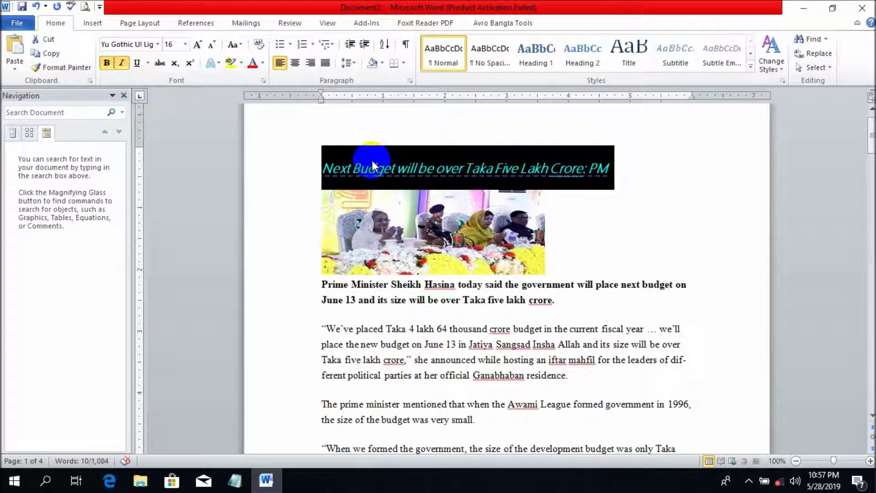
pyautogui.moveTo(372, 166); pyautogui.dragTo(299, 170)
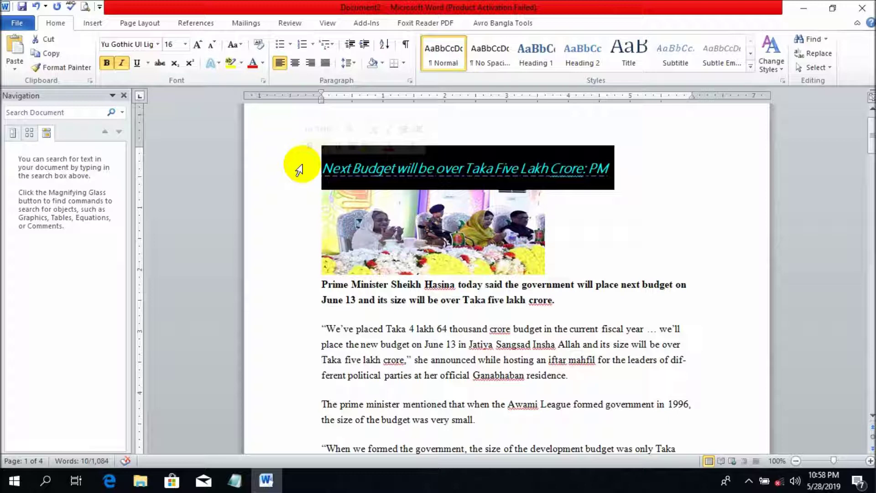
# - Leave the heading non-bold, switch italic off, and apply a solid single underline
pyautogui.click(105, 66)
pyautogui.click(104, 65)
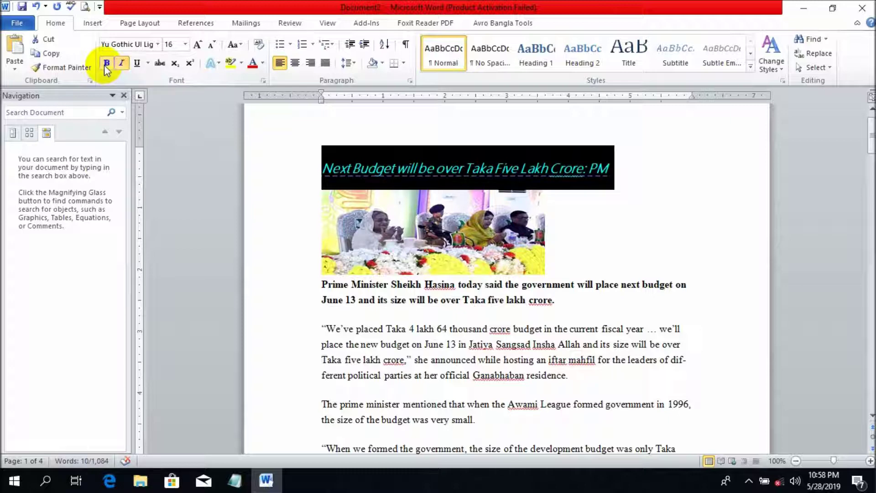
pyautogui.click(105, 66)
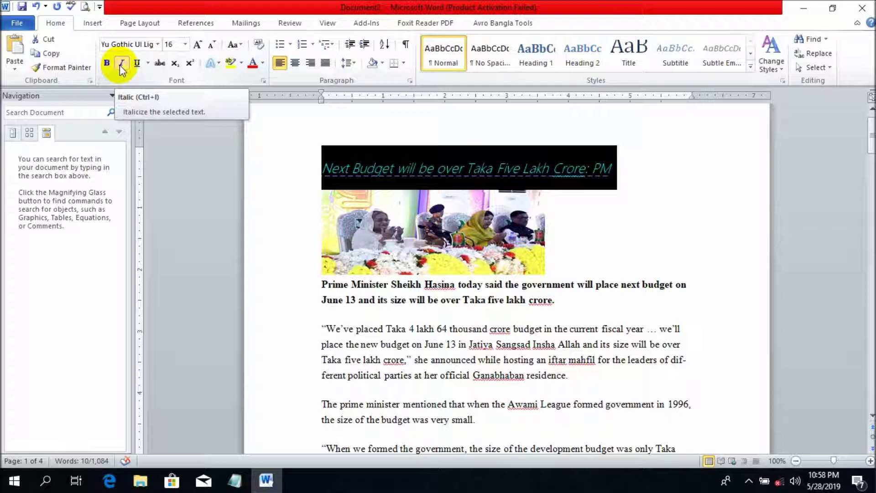
pyautogui.click(121, 66)
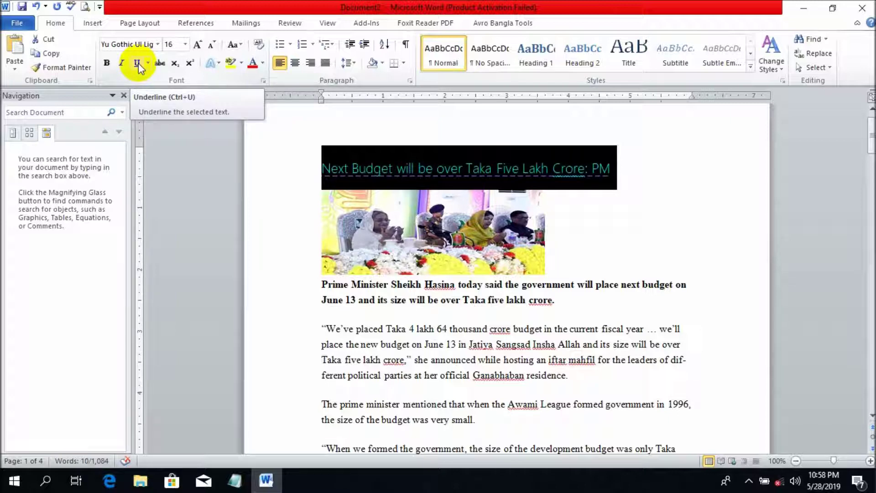
pyautogui.click(137, 63)
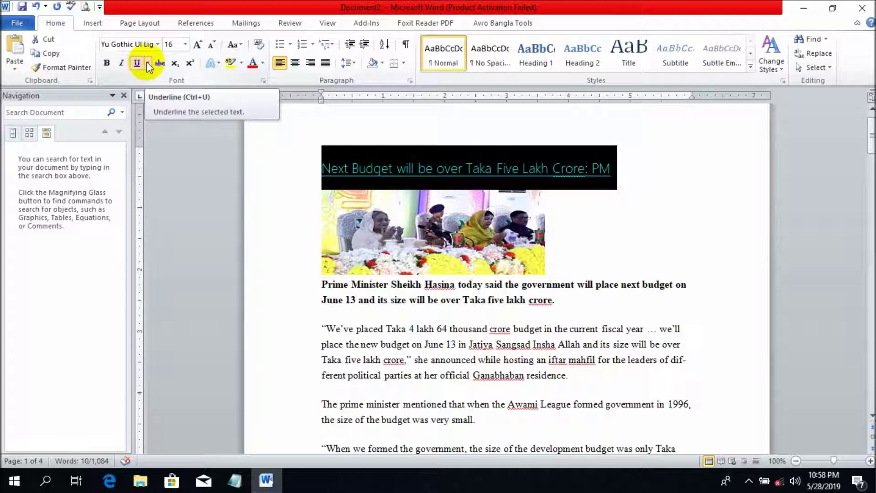
# - Display the heading's underline style choices, including Double underline
pyautogui.click(147, 62)
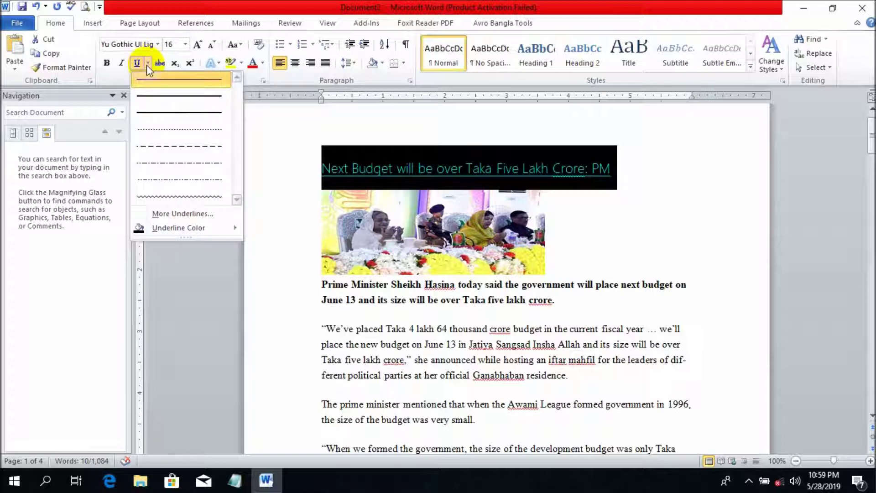